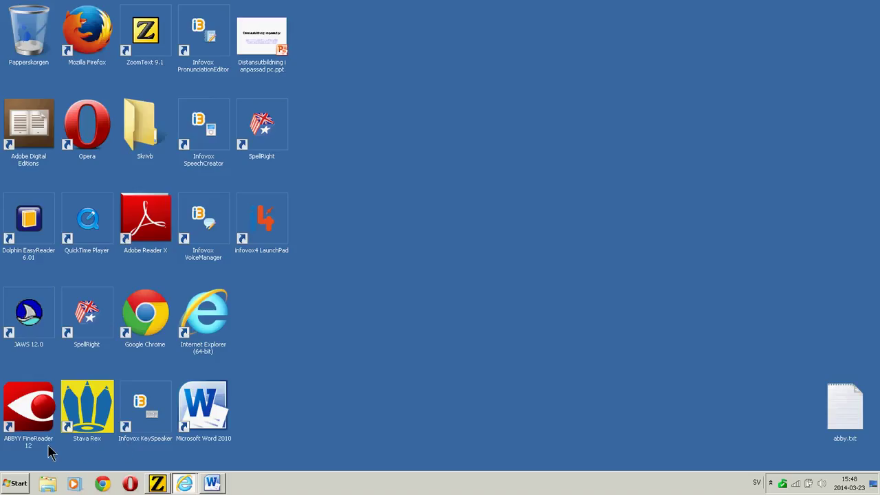
Step: Start Stava Rex and open its settings
{"action": "left_click", "coordinate": [87, 428]}
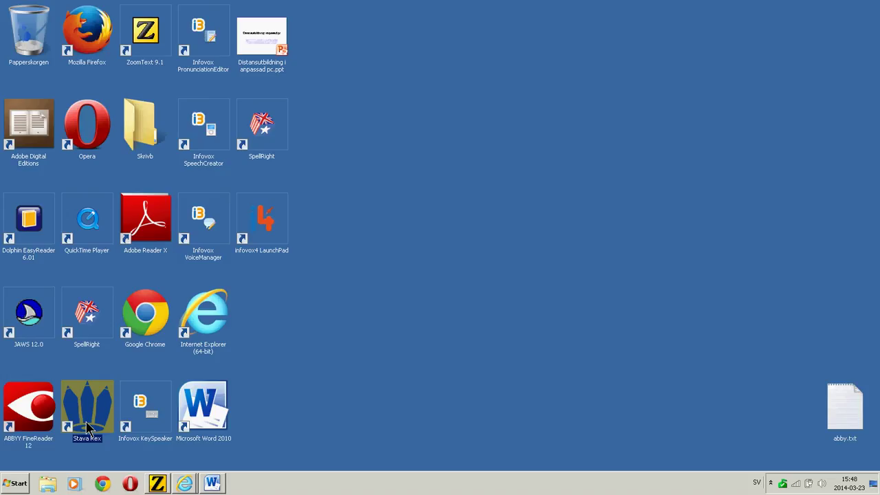
{"action": "double_click", "coordinate": [87, 428]}
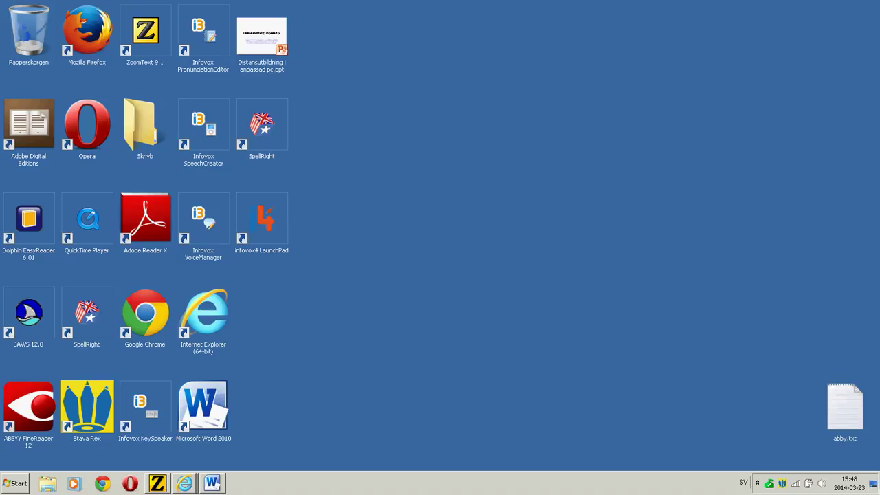
{"action": "right_click", "coordinate": [783, 485]}
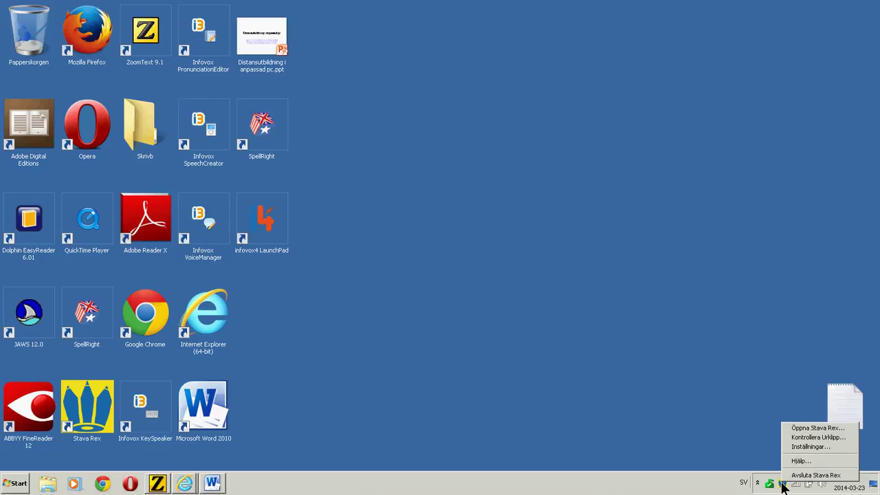
{"action": "left_click", "coordinate": [835, 448]}
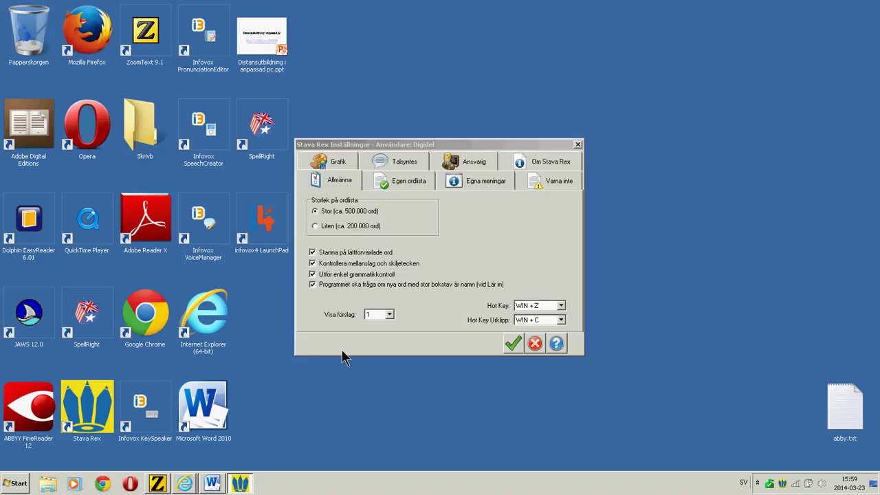
Step: Examine the choices for the number of suggestions shown, plus the Egen ordlista, Egna meningar and Varna inte settings
{"action": "left_click", "coordinate": [389, 314]}
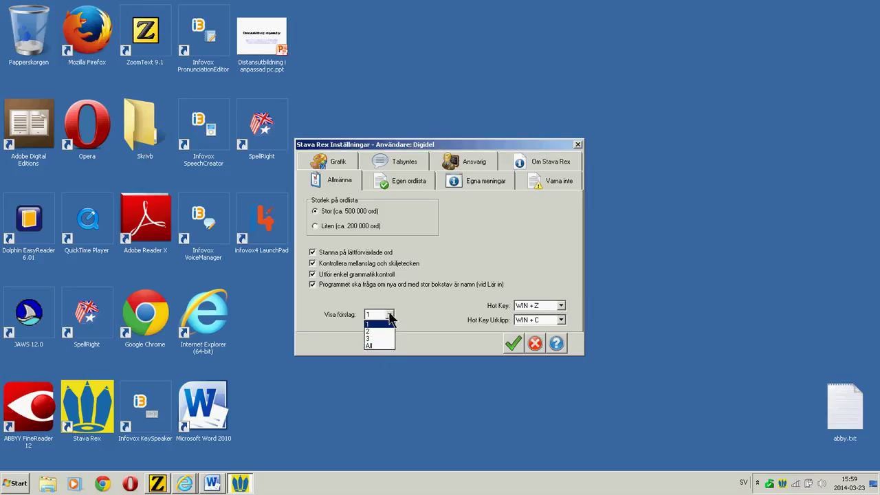
{"action": "left_click", "coordinate": [389, 313]}
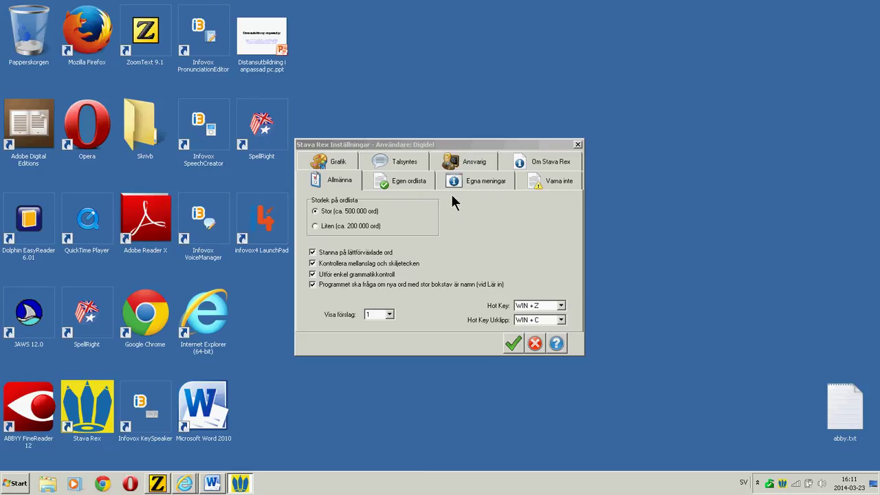
{"action": "left_click", "coordinate": [417, 178]}
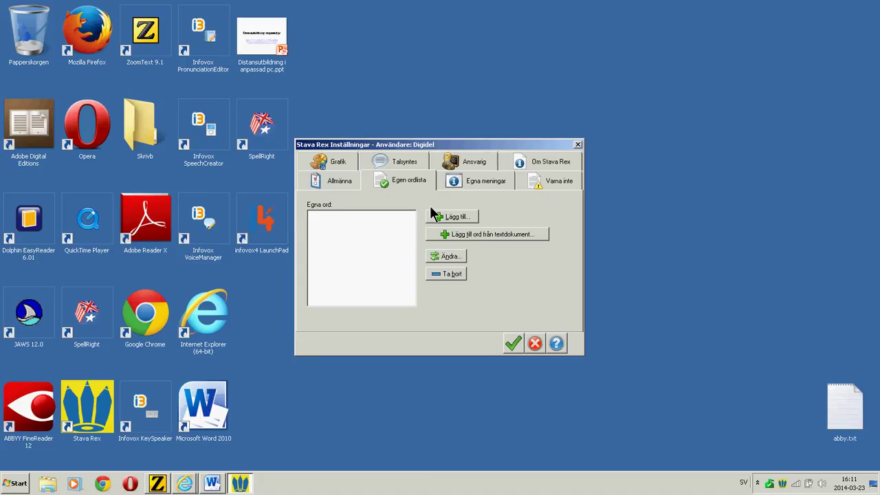
{"action": "left_click", "coordinate": [493, 183]}
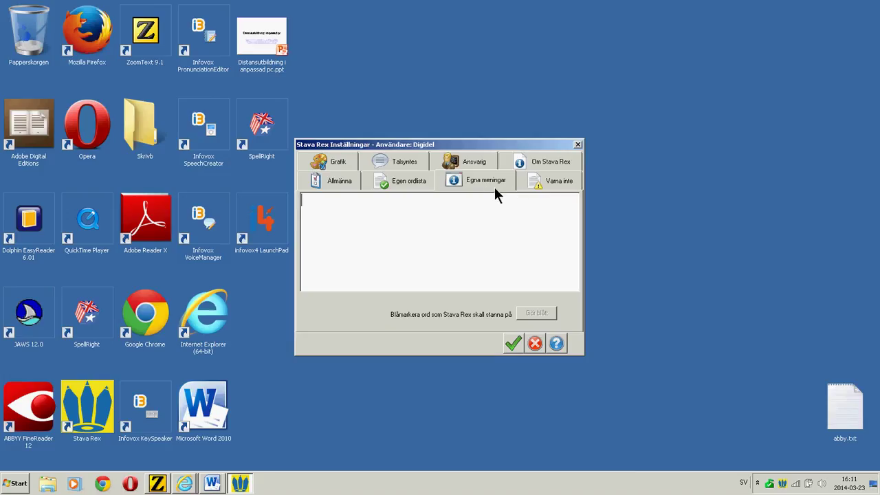
{"action": "left_click", "coordinate": [551, 185]}
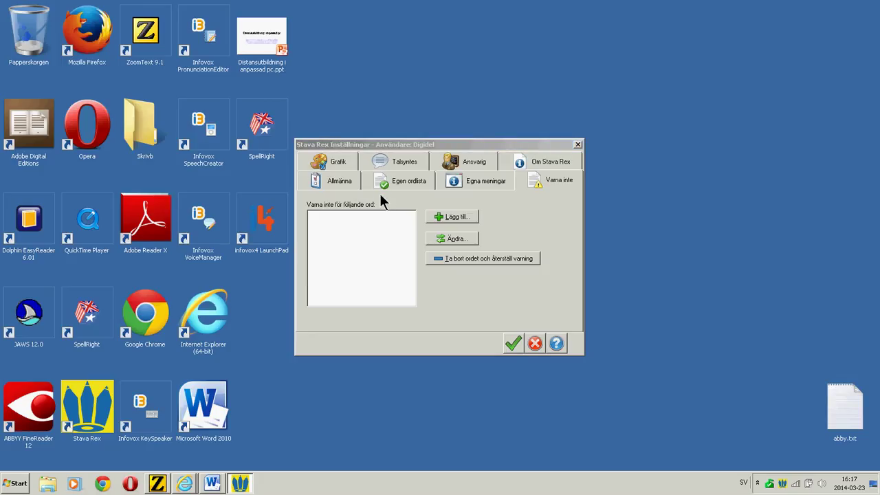
Step: Examine the Grafik settings in Stava Rex, including the available icon sizes for the toolbar
{"action": "left_click", "coordinate": [344, 163]}
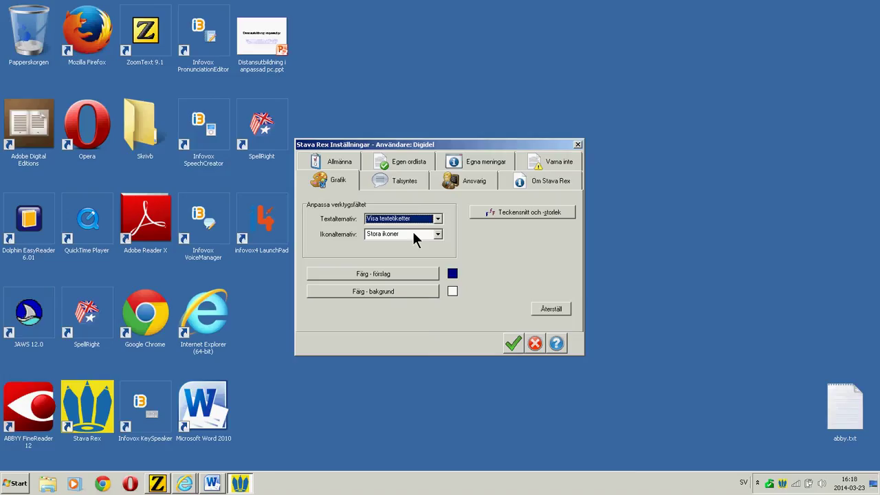
{"action": "left_click", "coordinate": [413, 235]}
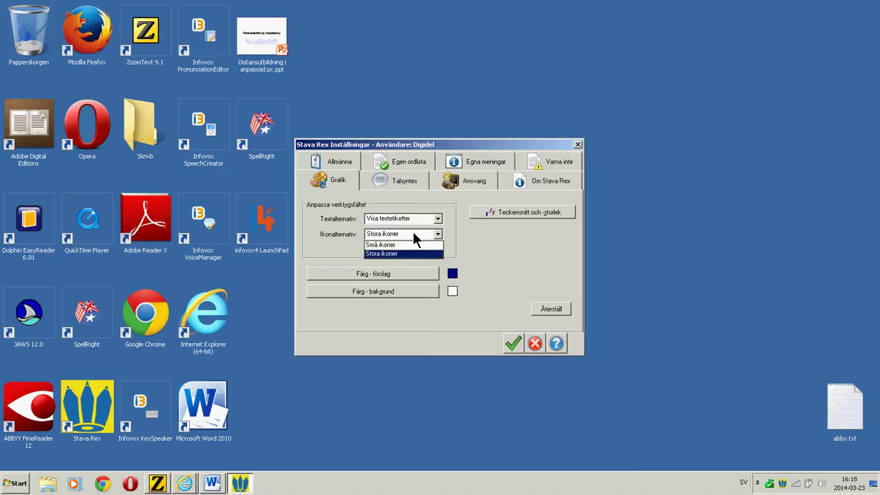
{"action": "left_click", "coordinate": [412, 233]}
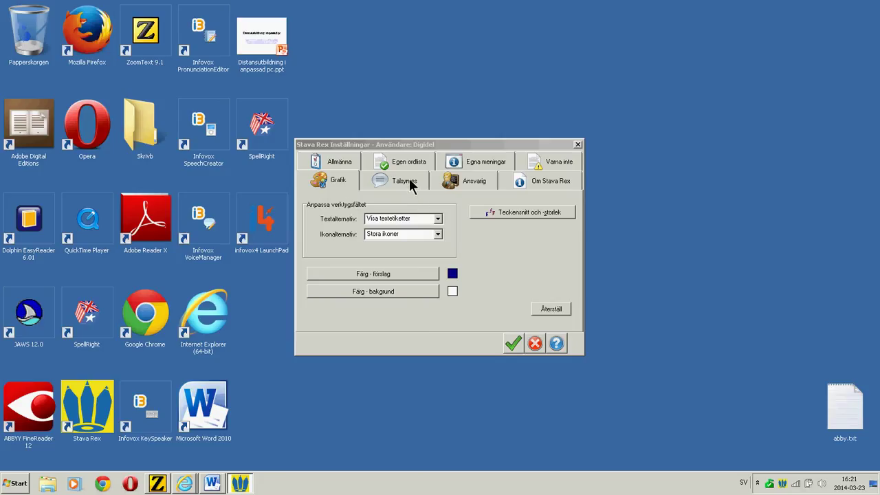
Step: Select the Kal (GothenburgSwedish) voice for Stava Rex's SAPI speech synthesis, test it, and close the settings
{"action": "left_click", "coordinate": [410, 185]}
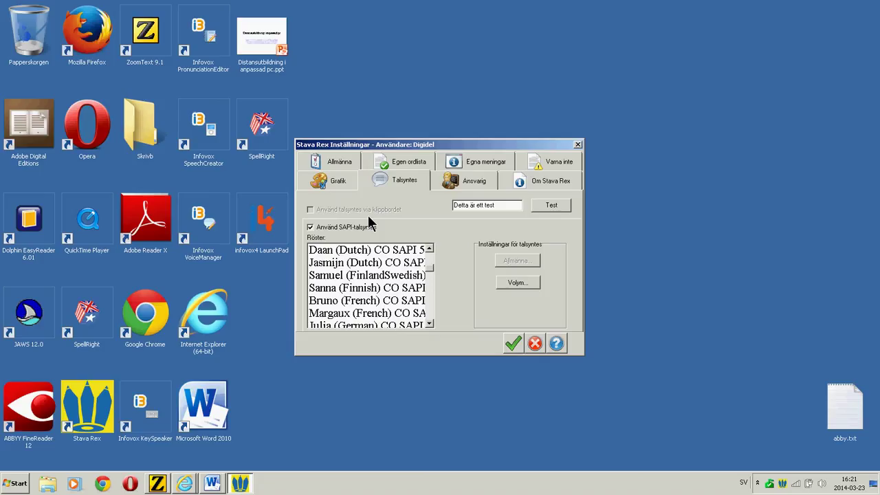
{"action": "left_click", "coordinate": [311, 228]}
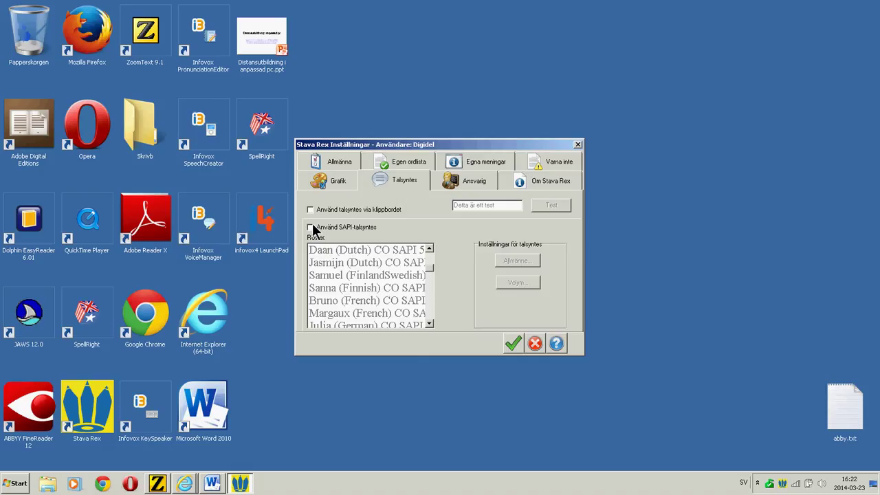
{"action": "left_click", "coordinate": [311, 228]}
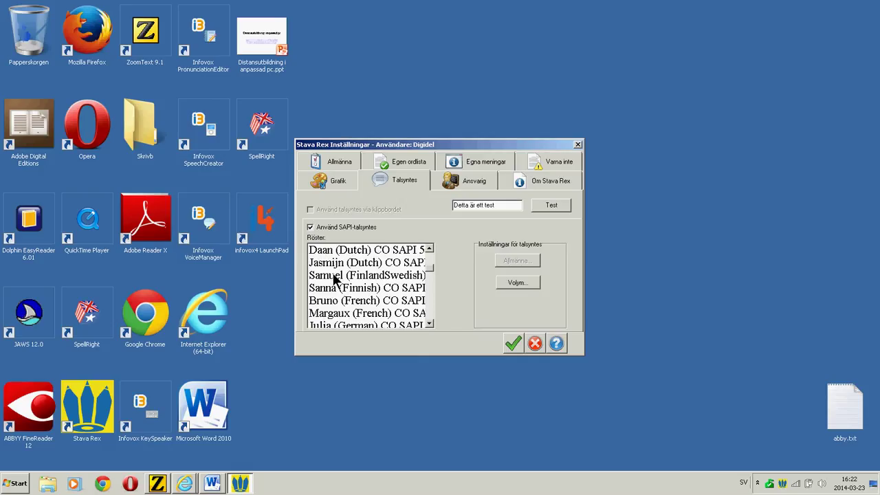
{"action": "left_click", "coordinate": [359, 314]}
{"action": "scroll", "coordinate": [363, 313], "scroll_direction": "down", "scroll_amount": 1}
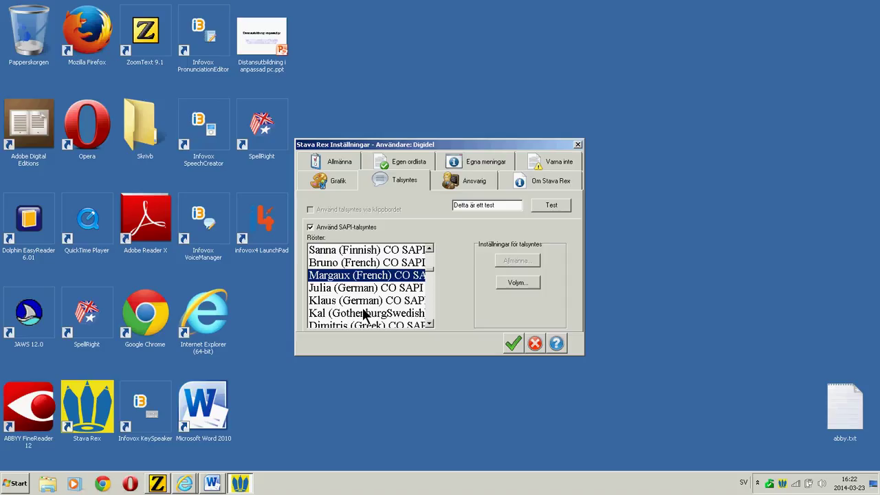
{"action": "scroll", "coordinate": [364, 314], "scroll_direction": "down", "scroll_amount": 1}
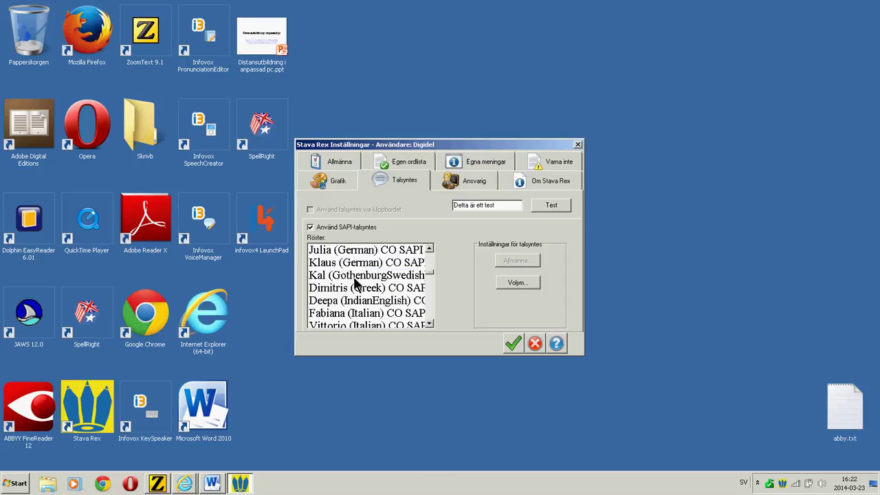
{"action": "left_click", "coordinate": [358, 276]}
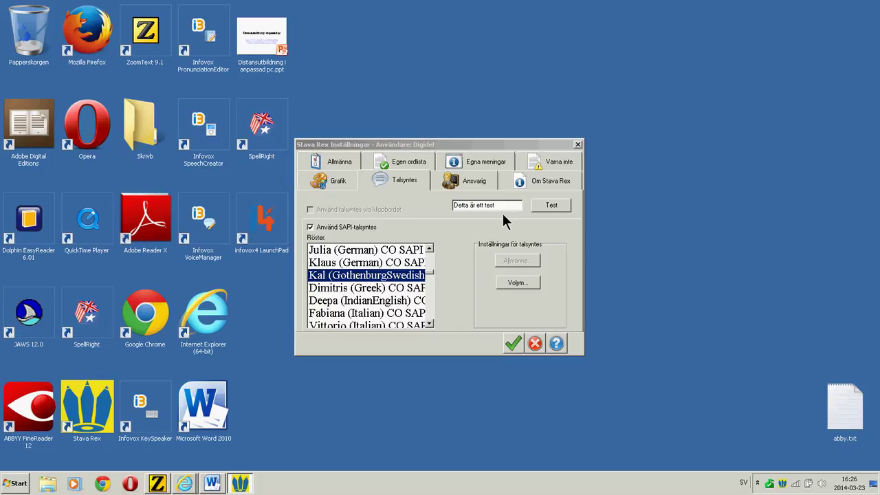
{"action": "left_click", "coordinate": [554, 205]}
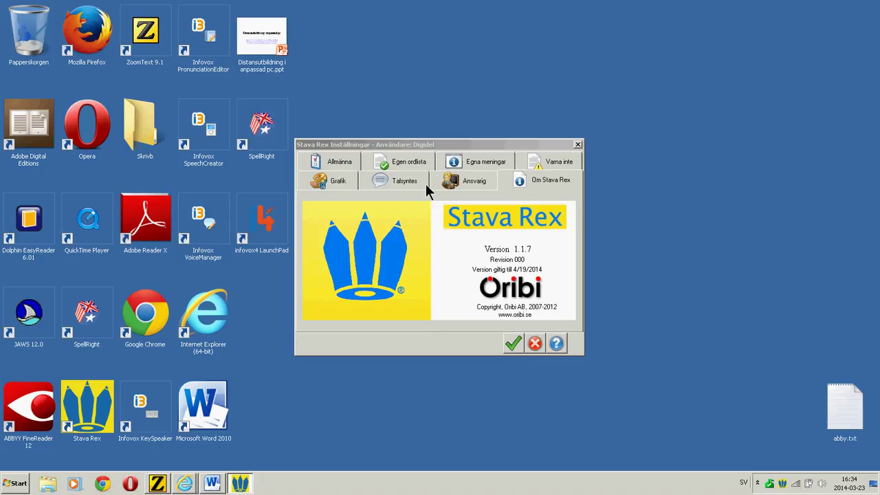
{"action": "left_click", "coordinate": [578, 145]}
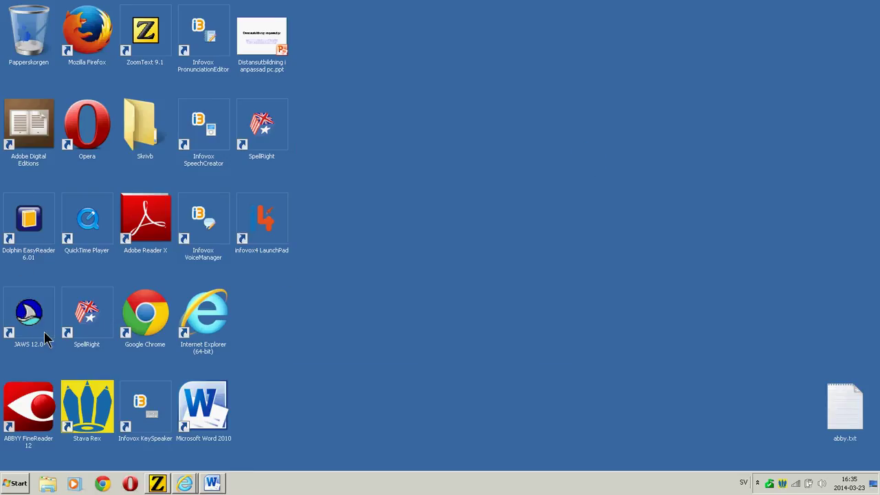
Step: Start SpellRight and open its settings
{"action": "left_click", "coordinate": [90, 323]}
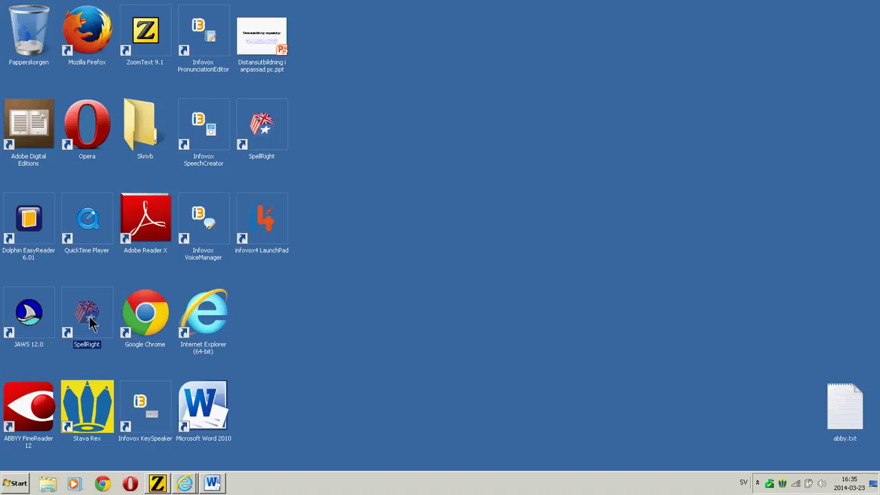
{"action": "double_click", "coordinate": [90, 323]}
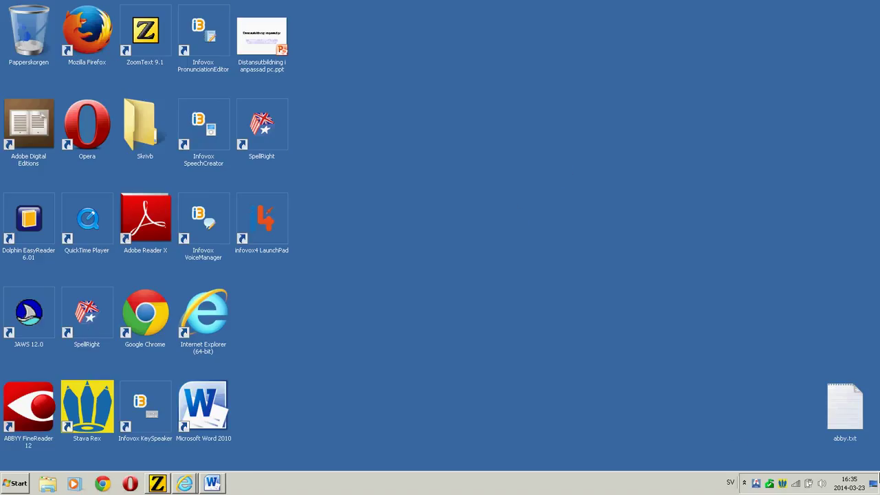
{"action": "right_click", "coordinate": [756, 485]}
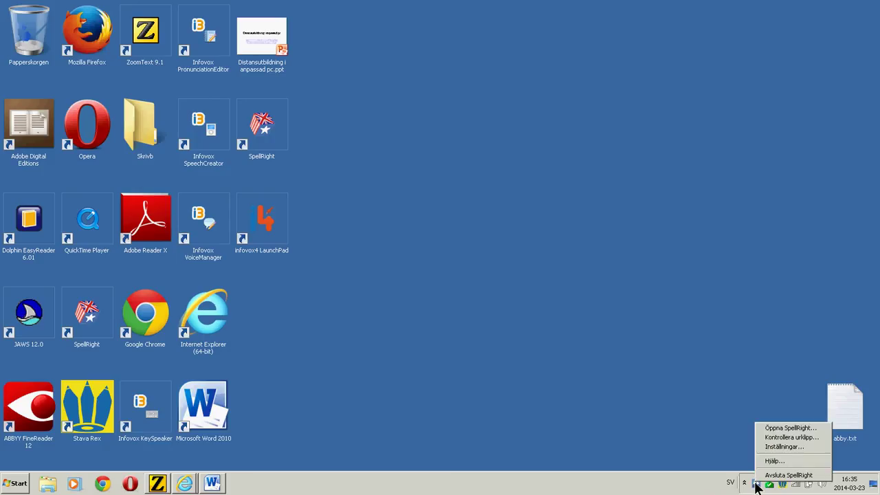
{"action": "left_click", "coordinate": [784, 447]}
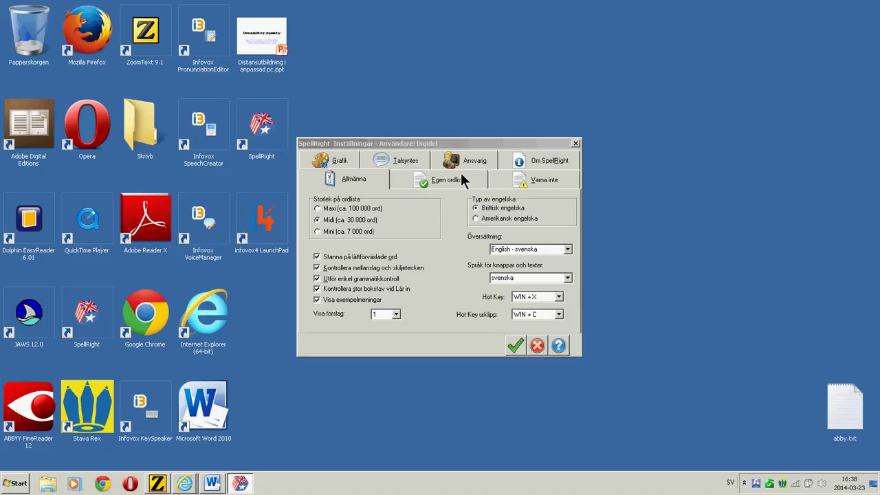
Step: Set SpellRight's English speech synthesis voice to Peter (British) CO SAPI 5 infovox4, test it, and save the settings
{"action": "left_click", "coordinate": [416, 160]}
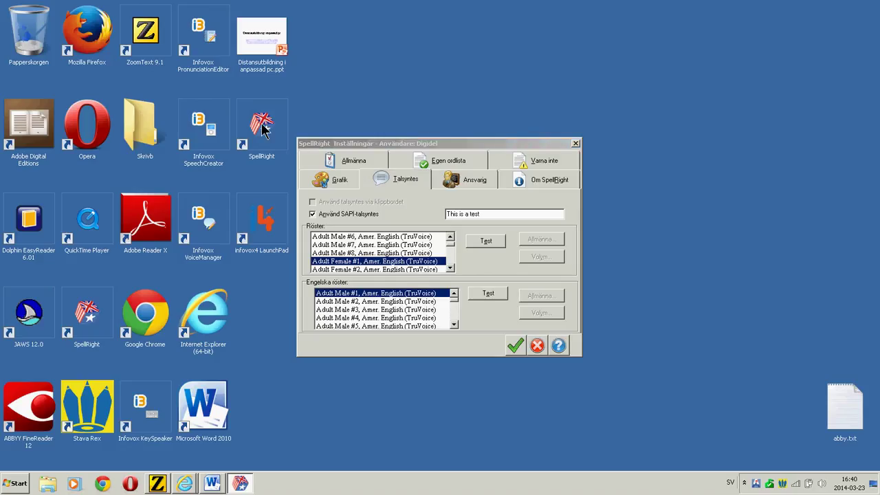
{"action": "left_click", "coordinate": [348, 253]}
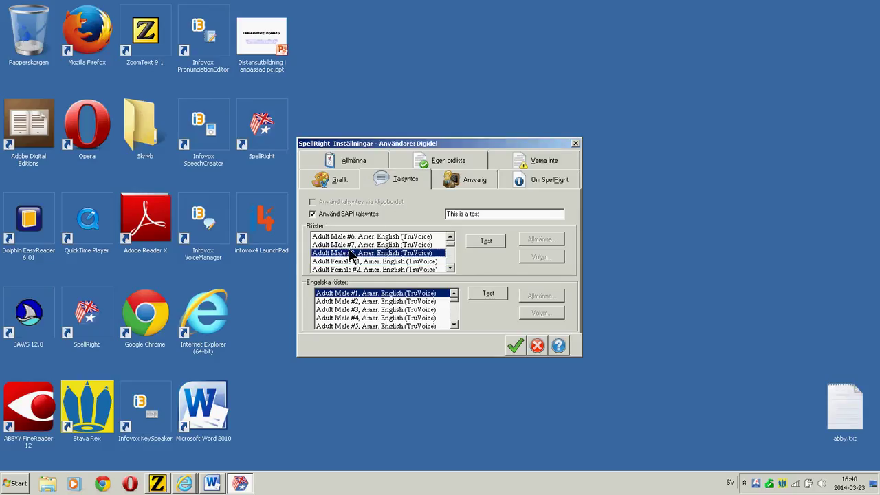
{"action": "scroll", "coordinate": [339, 258], "scroll_direction": "down", "scroll_amount": 1}
{"action": "scroll", "coordinate": [339, 258], "scroll_direction": "down", "scroll_amount": 1}
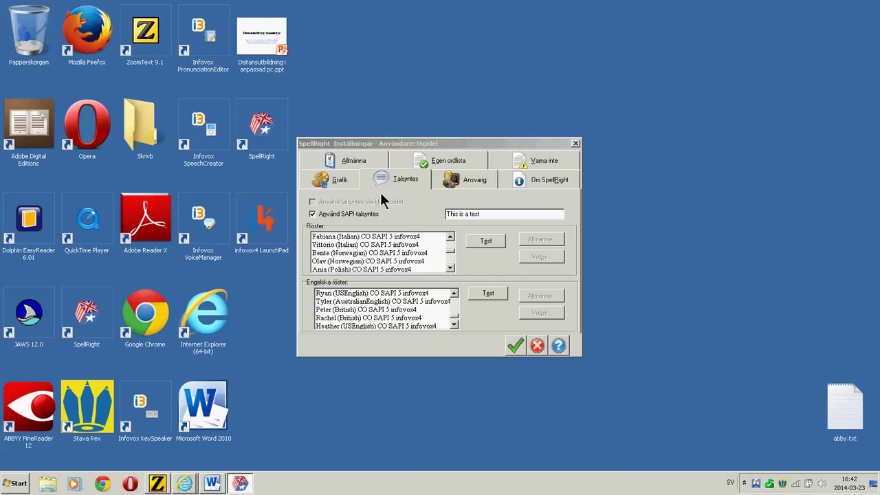
{"action": "left_click", "coordinate": [372, 311]}
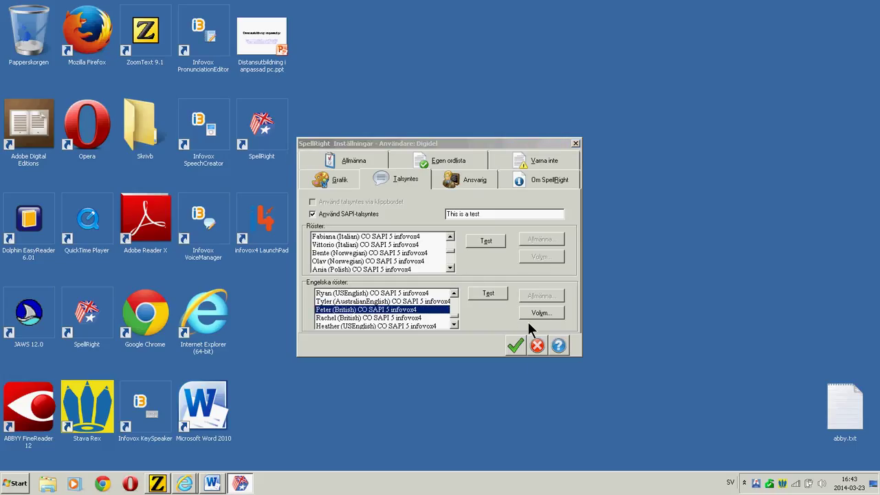
{"action": "left_click", "coordinate": [492, 296]}
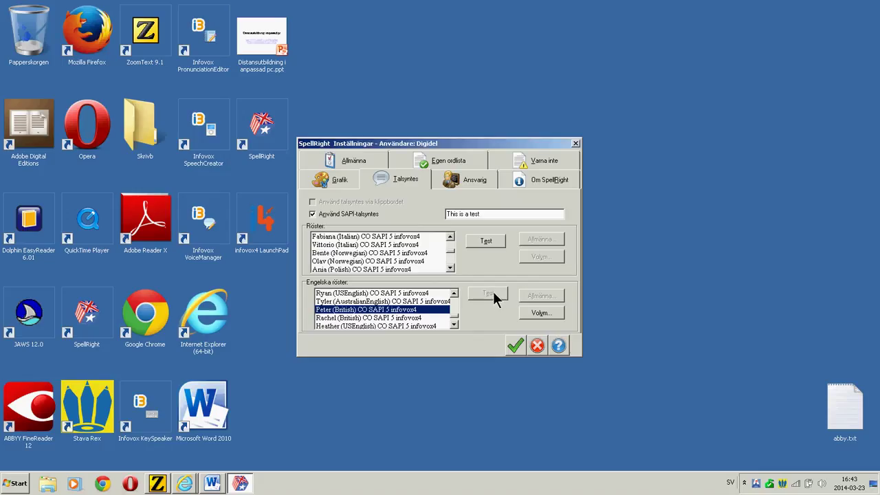
{"action": "left_click", "coordinate": [516, 346]}
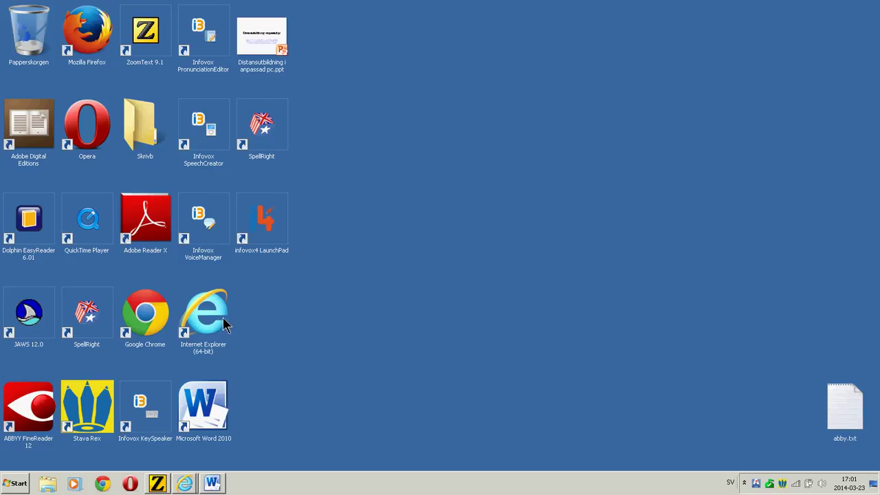
Step: Open Microsoft Word 2010 and enter the misspelled sample paragraphs beginning "När jag gikk av busen" and "I traj to spell dis dokkument"
{"action": "double_click", "coordinate": [213, 412]}
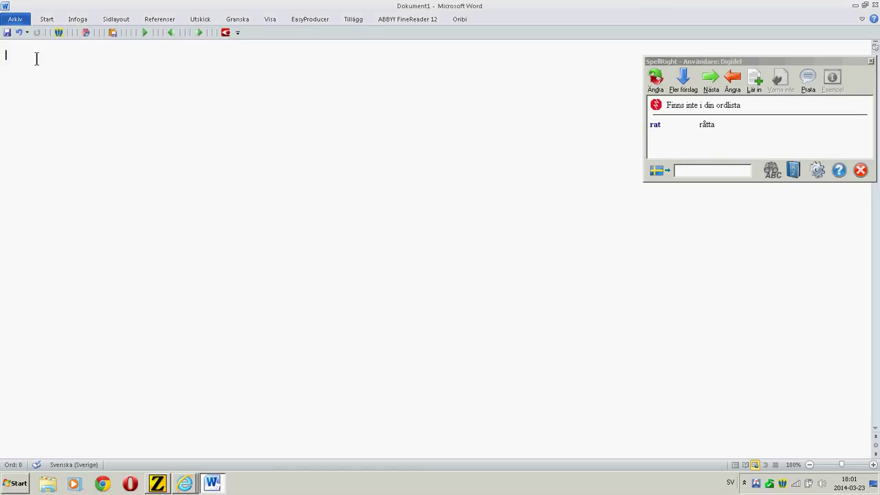
{"action": "type", "text": "När jag gick av busen hema från jobet på skjukhuset såg jag att granen sågatt ner granen på tomten. I traj to spell dis dokkument rätt butt itts diffukolt"}
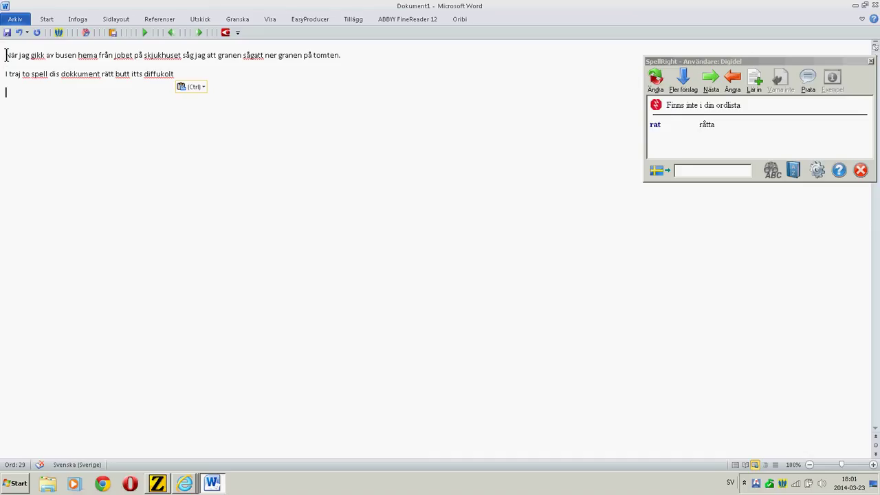
Step: Run the Stava Rex spelling check on the document and replace "gikk" with the suggestion "gick"
{"action": "left_click", "coordinate": [59, 32]}
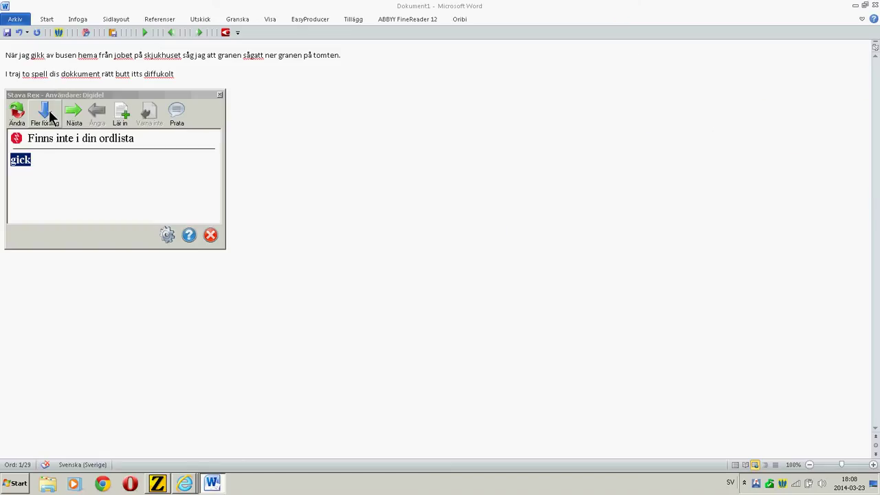
{"action": "left_click", "coordinate": [77, 102]}
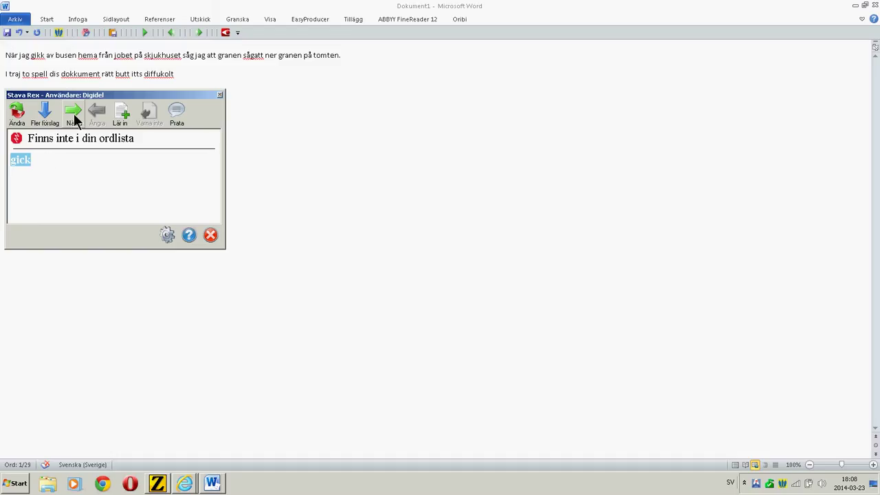
{"action": "left_click", "coordinate": [22, 119]}
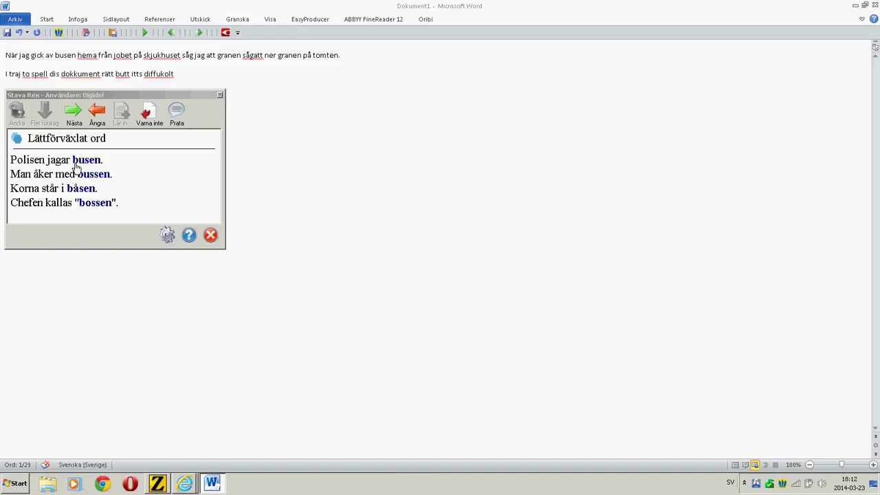
Step: Choose "bussen" as the replacement for the easily confused word "busen" in the Swedish sentence
{"action": "left_click", "coordinate": [109, 94]}
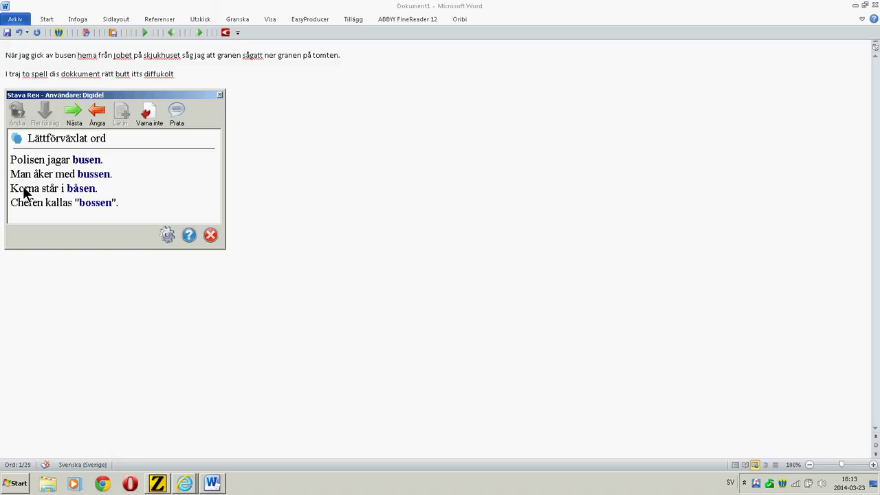
{"action": "left_click", "coordinate": [96, 175]}
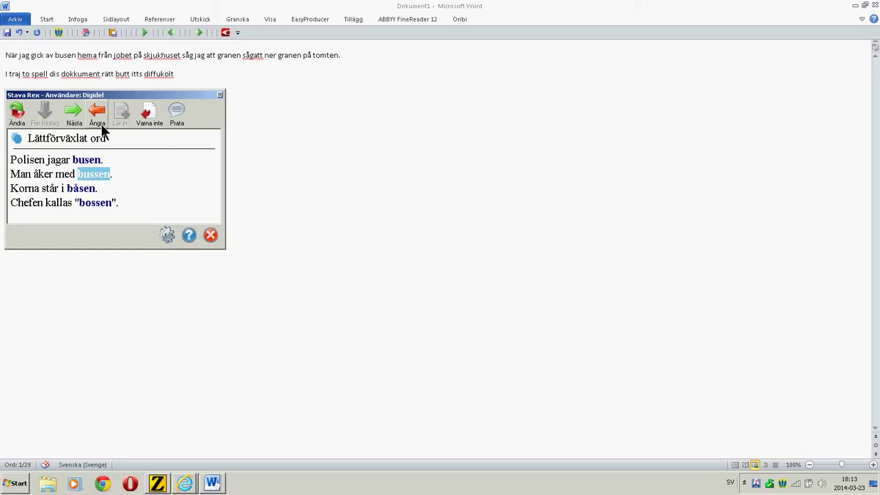